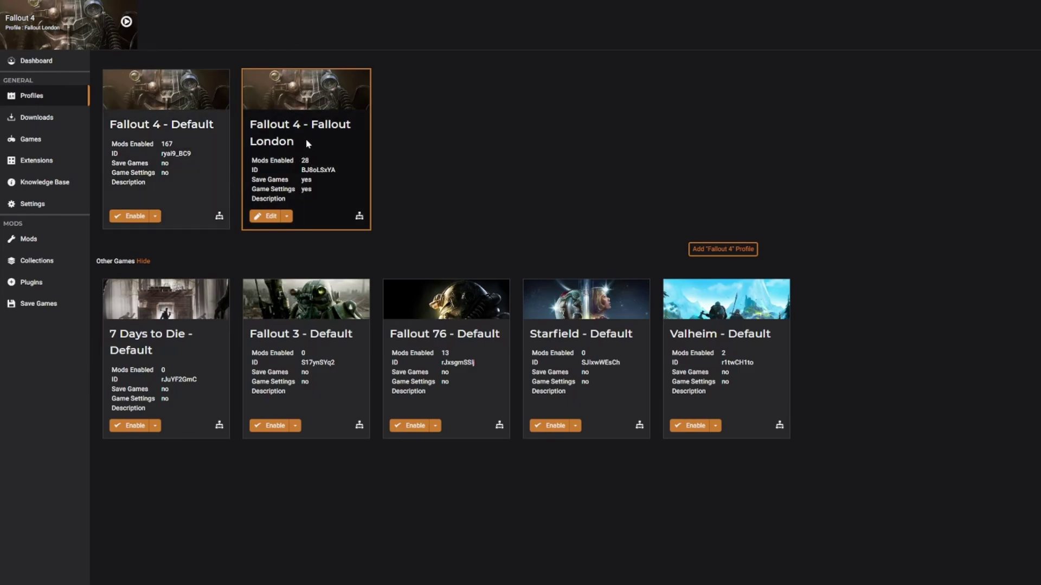
# Switch Vortex to the Fallout 4 - Default profile and view its plugin load order
pyautogui.click(723, 251)
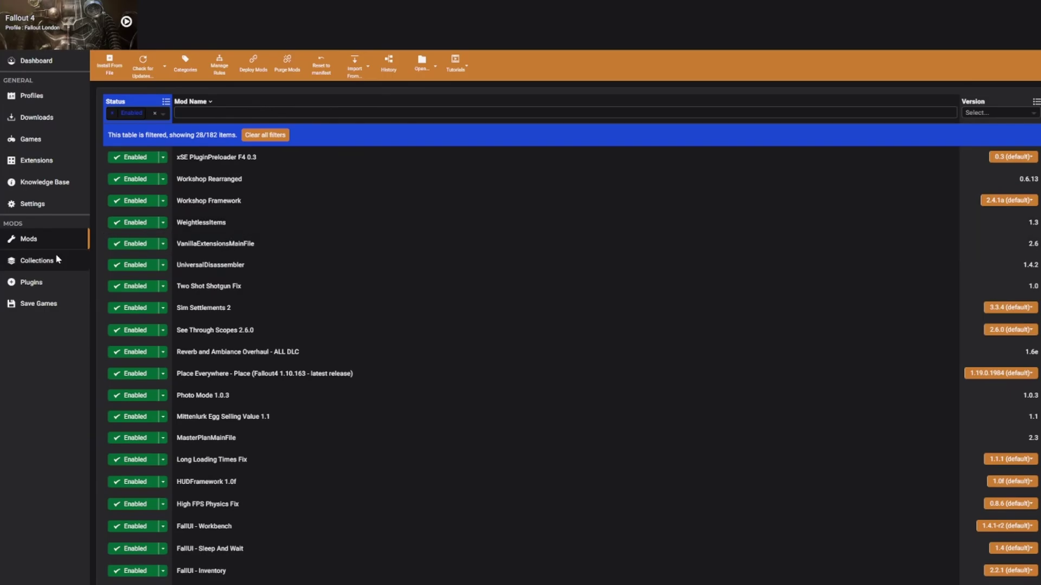
pyautogui.click(53, 101)
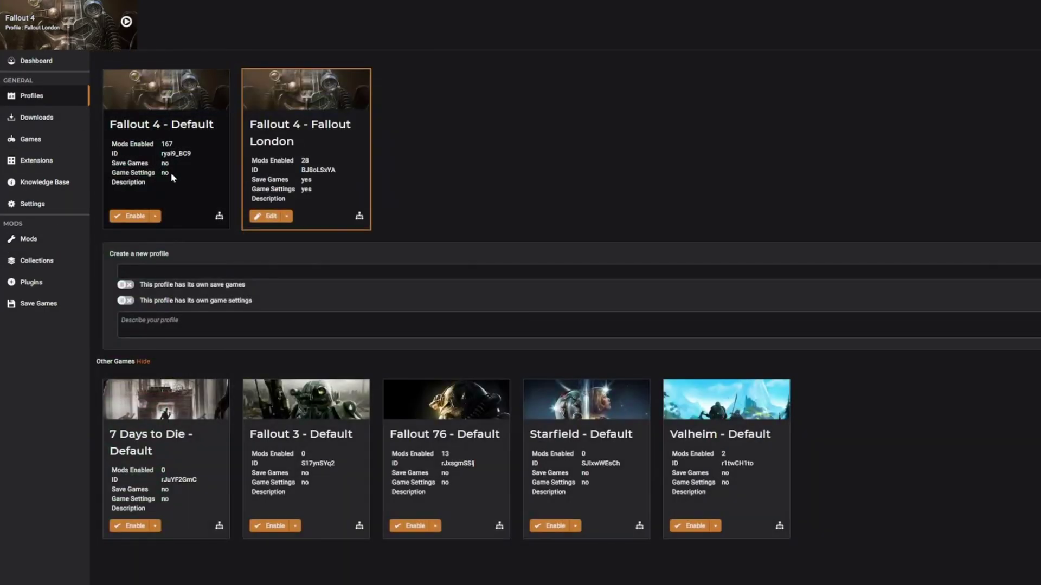
pyautogui.click(126, 216)
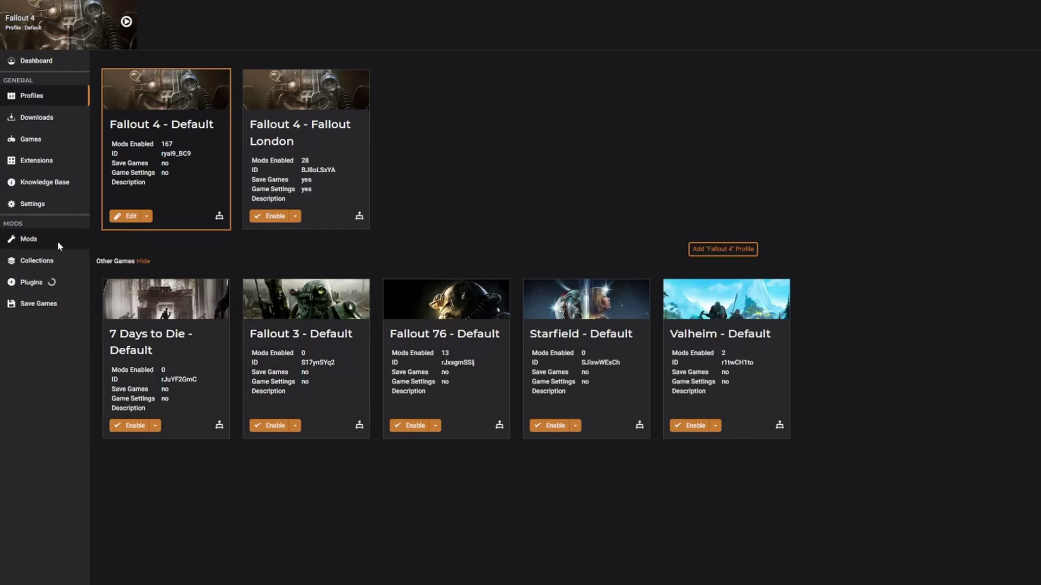
pyautogui.click(53, 286)
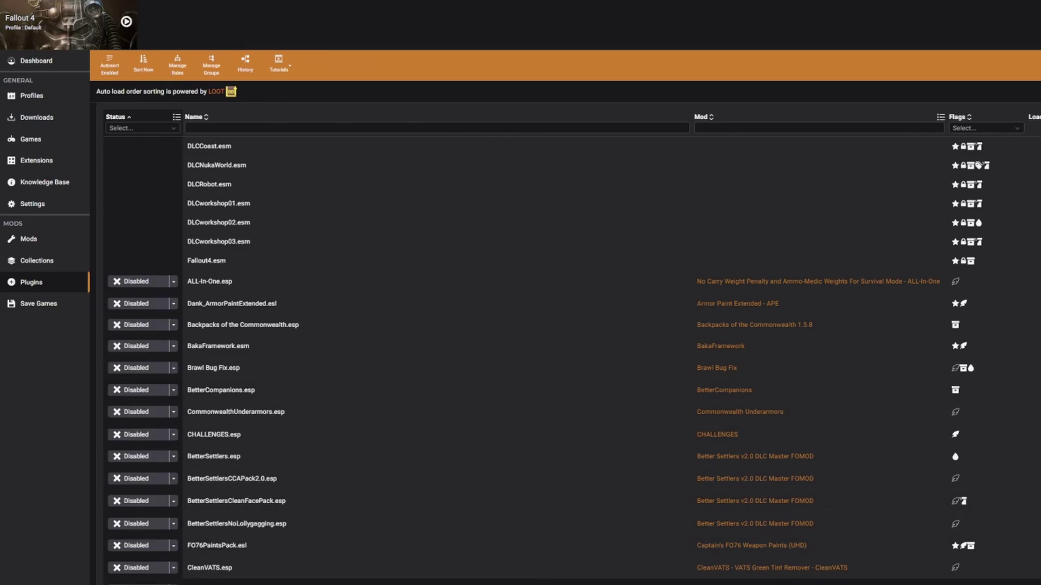
# Review the installed mods enabled in the Fallout 4 - Default profile
pyautogui.click(30, 239)
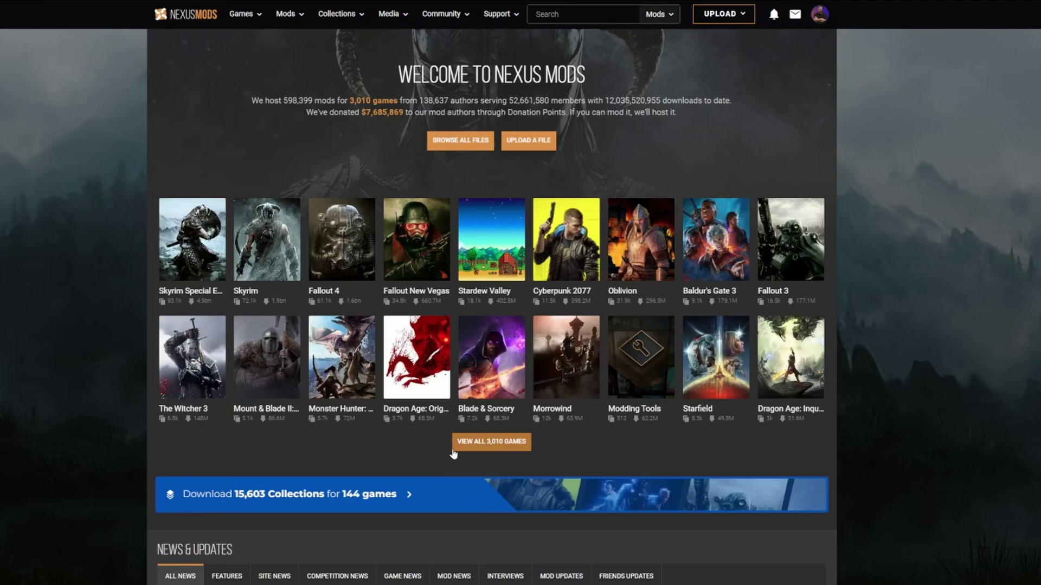
# Go to the Fallout 4 London game page on Nexus Mods and open My Collections in a new tab
pyautogui.click(258, 18)
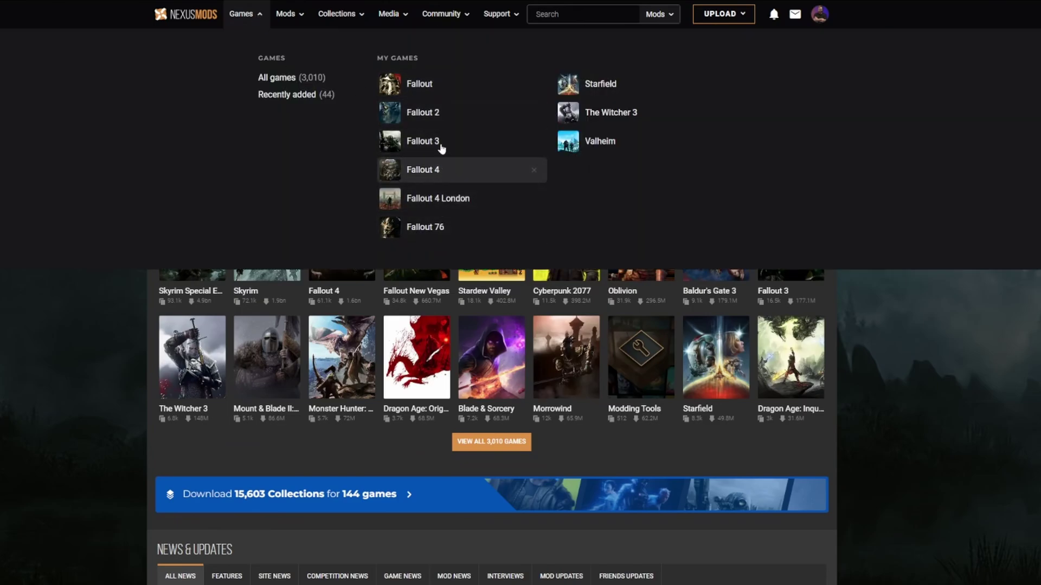
pyautogui.click(438, 202)
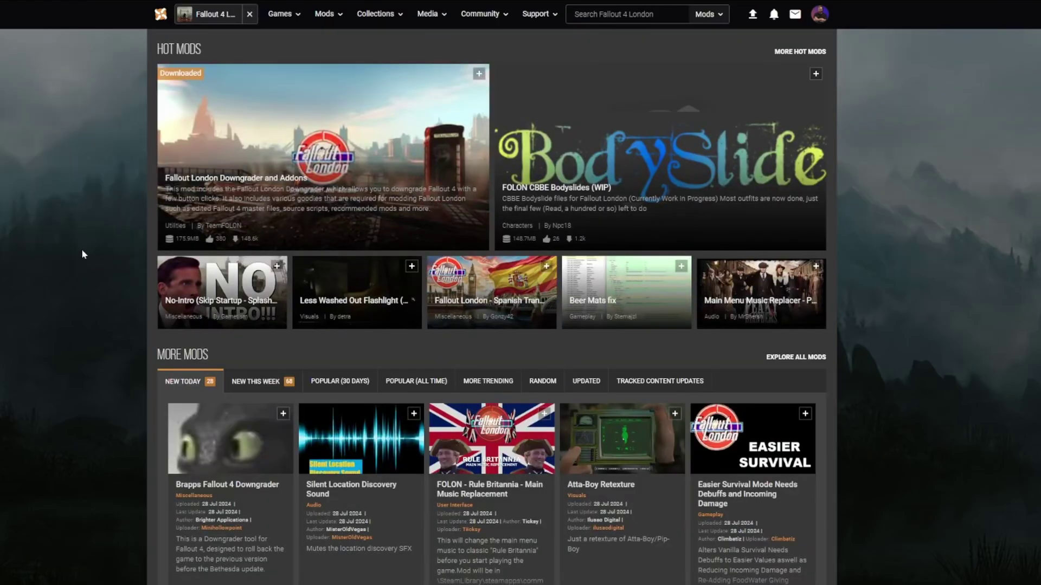
pyautogui.middleClick(83, 245)
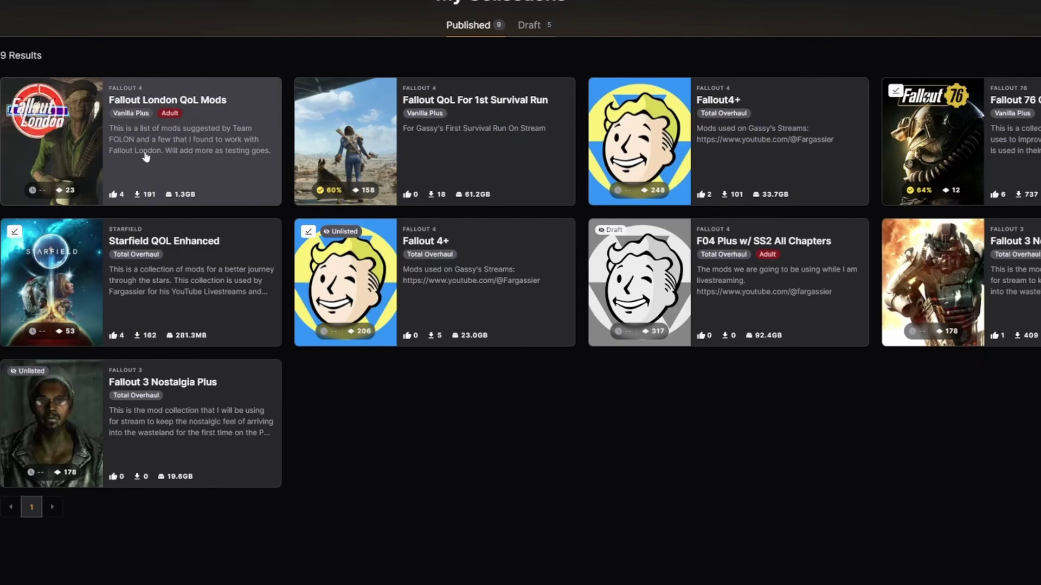
# Open the Fallout London QoL Mods collection and browse its 23 mods, from Address Library to xSE PluginPreloader F4
pyautogui.click(167, 129)
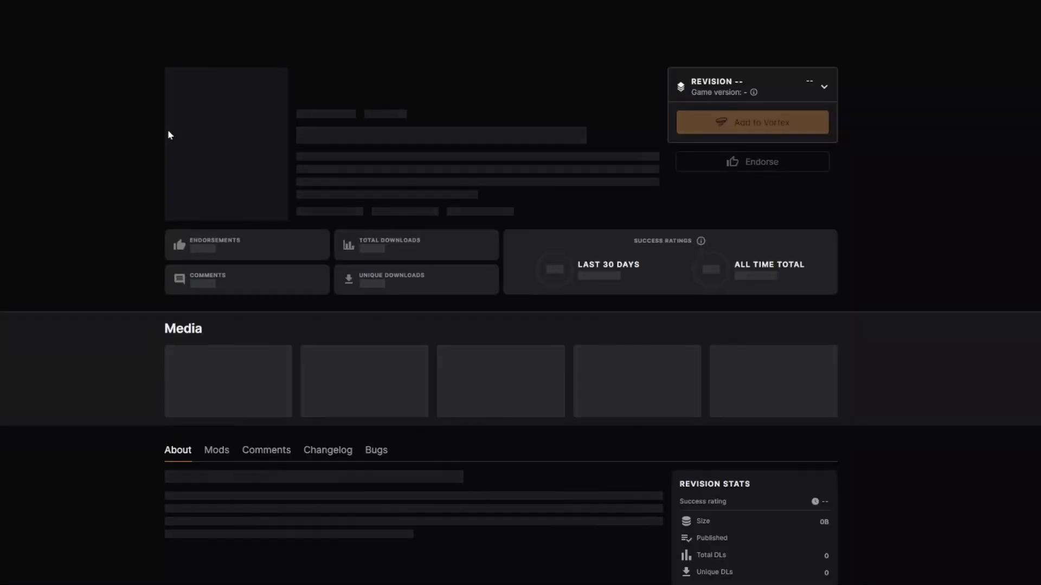
pyautogui.scroll(-4, 131, 286)
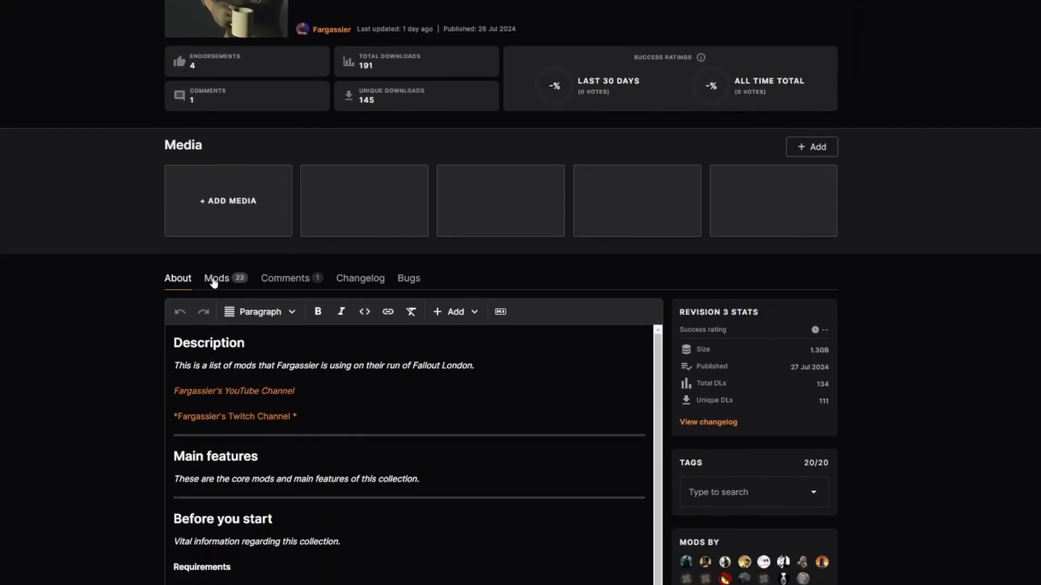
pyautogui.click(212, 279)
pyautogui.scroll(-2, 158, 311)
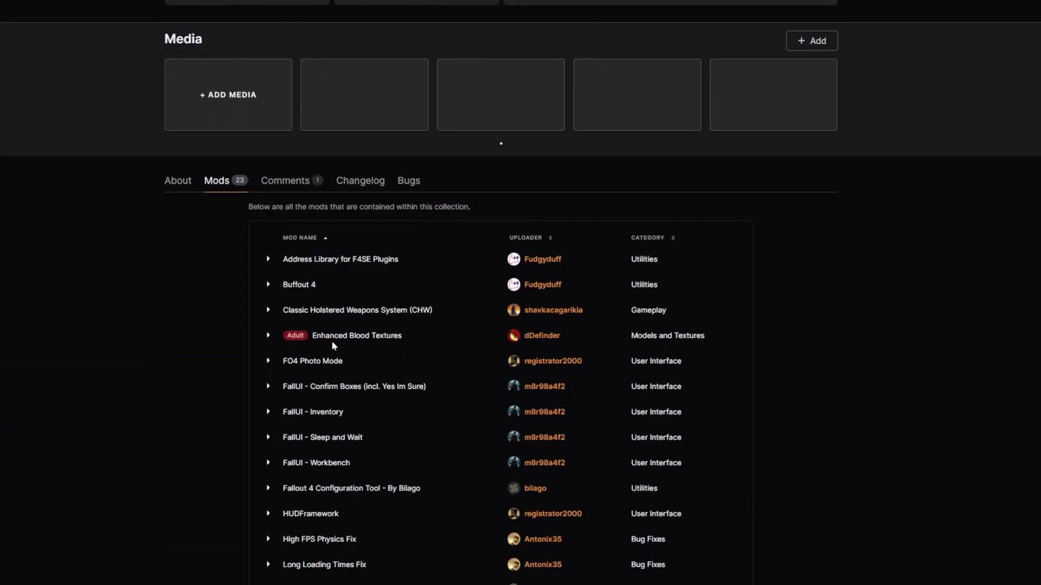
pyautogui.moveTo(337, 342)
pyautogui.middleClick(168, 305)
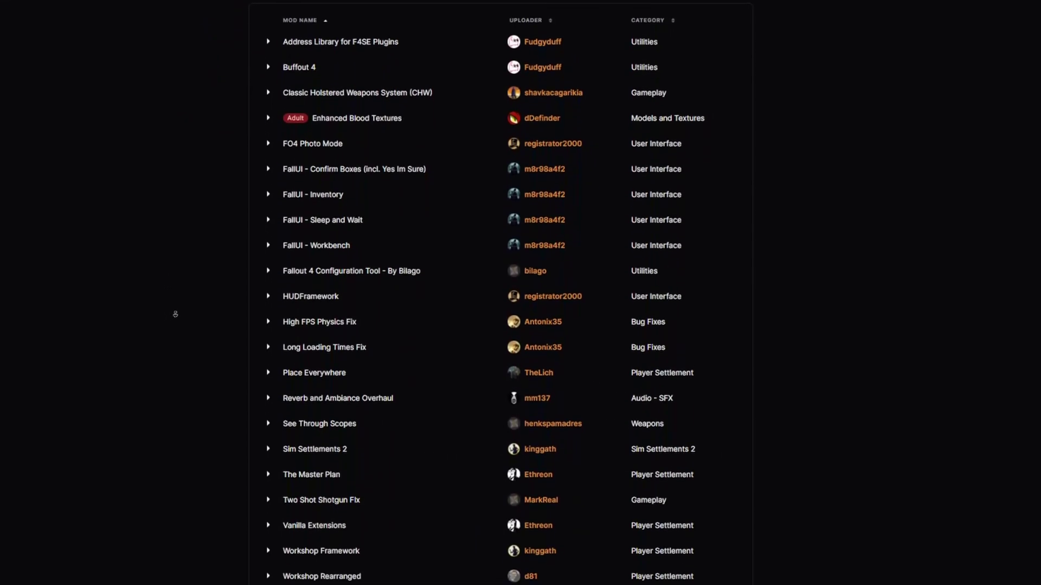
pyautogui.middleClick(175, 314)
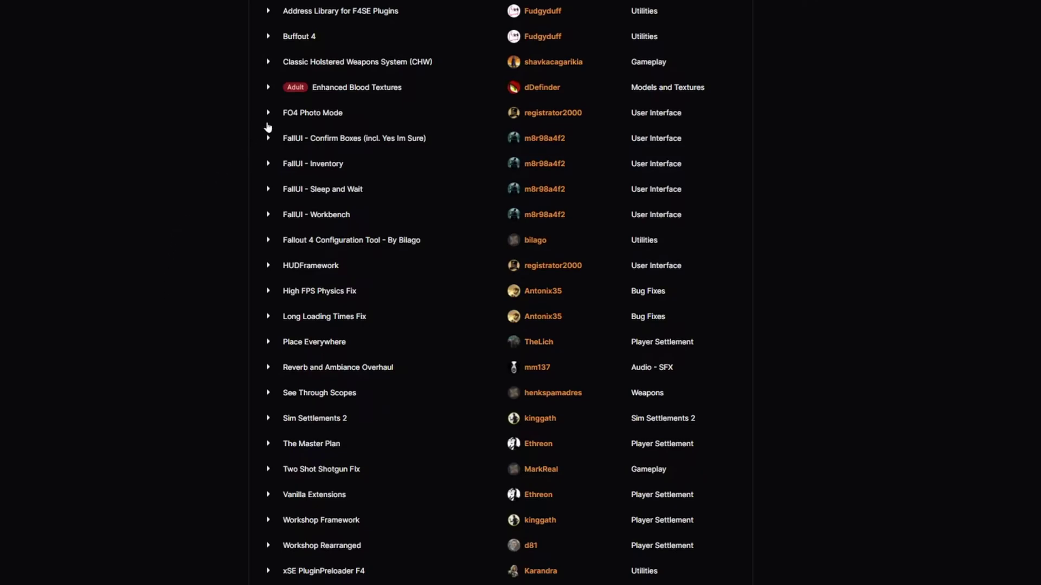
pyautogui.moveTo(267, 123)
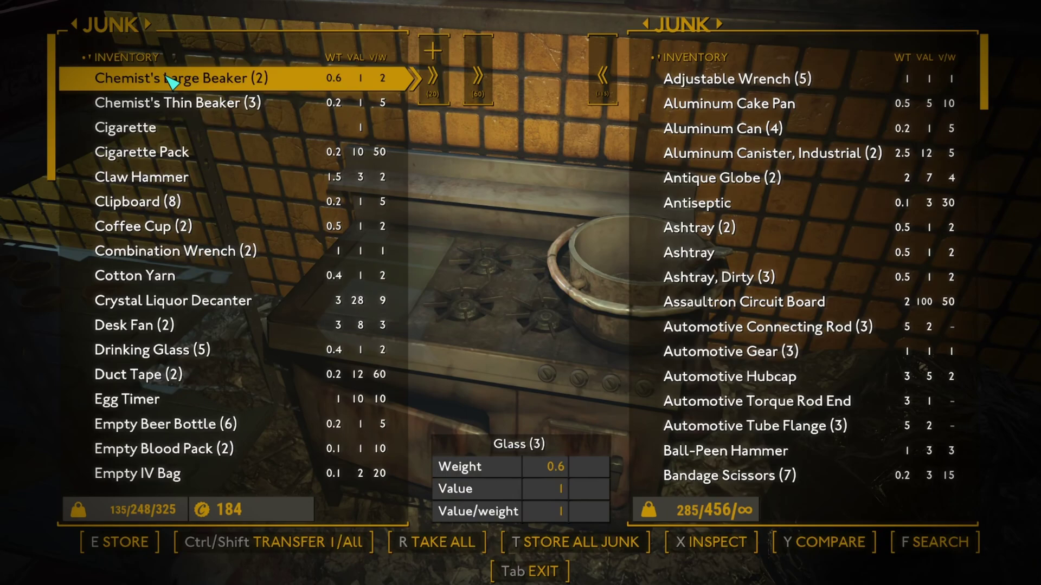
# Store junk items from the Chemist's Large Beaker through the Egg Timer, bringing player load to 115
pyautogui.click(173, 80)
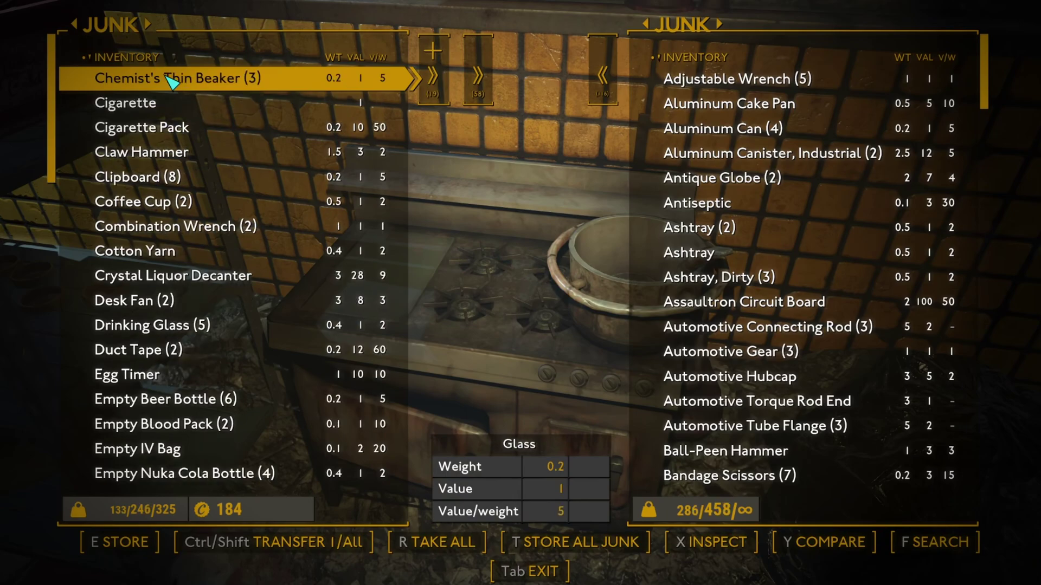
pyautogui.click(173, 81)
pyautogui.click(172, 81)
pyautogui.click(172, 81)
pyautogui.click(173, 80)
pyautogui.click(172, 81)
pyautogui.click(173, 81)
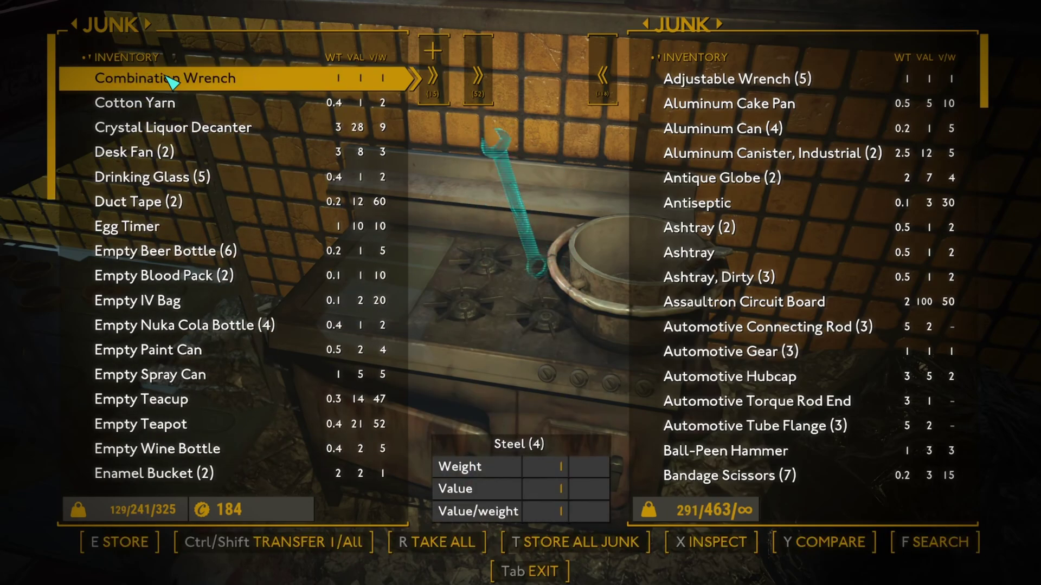
pyautogui.click(172, 81)
pyautogui.click(173, 81)
pyautogui.click(173, 81)
pyautogui.click(173, 81)
pyautogui.click(173, 80)
pyautogui.click(173, 80)
pyautogui.click(173, 80)
pyautogui.click(172, 81)
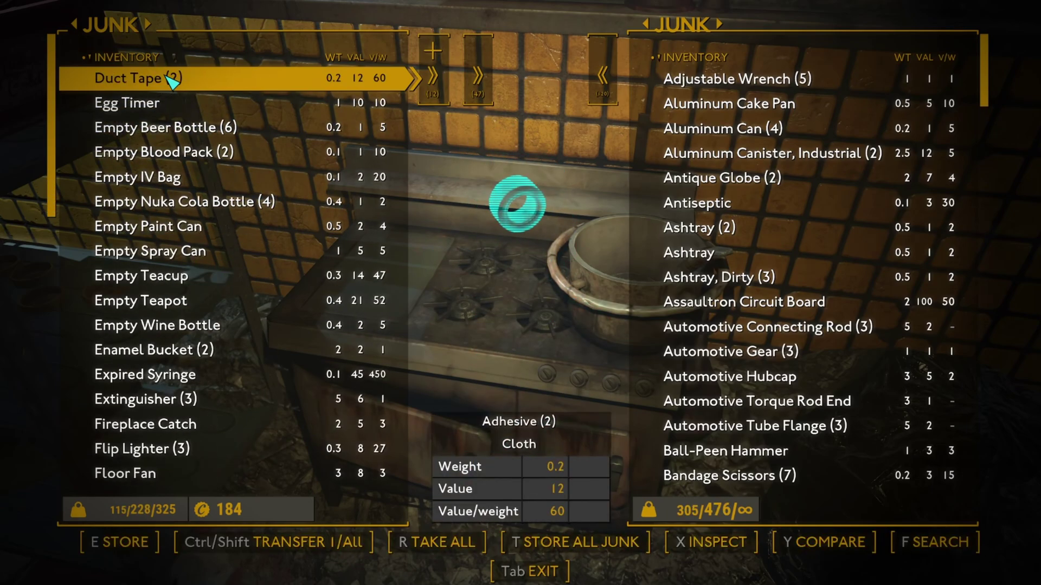
pyautogui.click(172, 80)
pyautogui.click(172, 80)
pyautogui.click(172, 81)
pyautogui.click(172, 81)
pyautogui.click(172, 80)
pyautogui.click(173, 80)
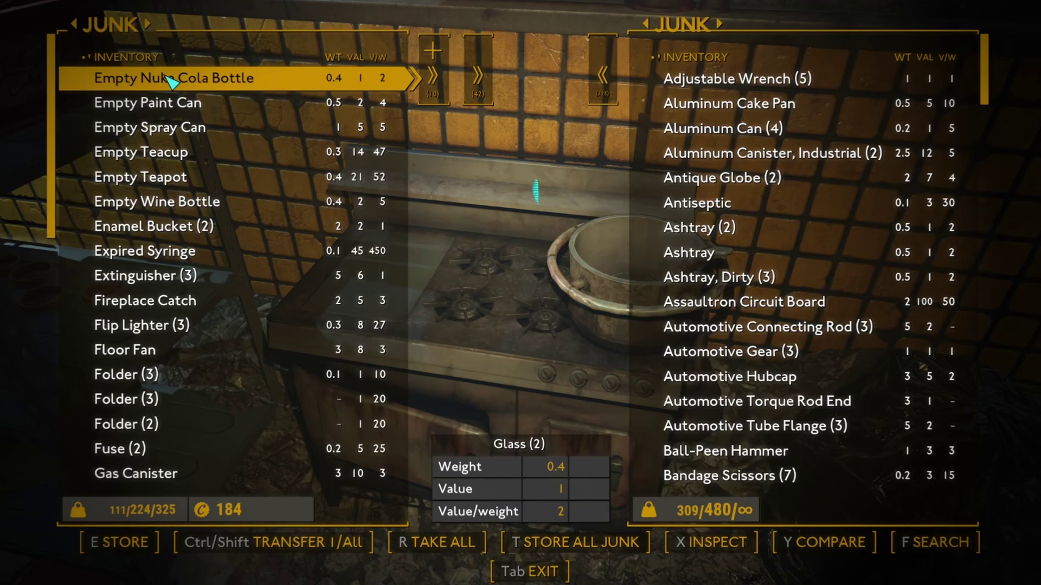